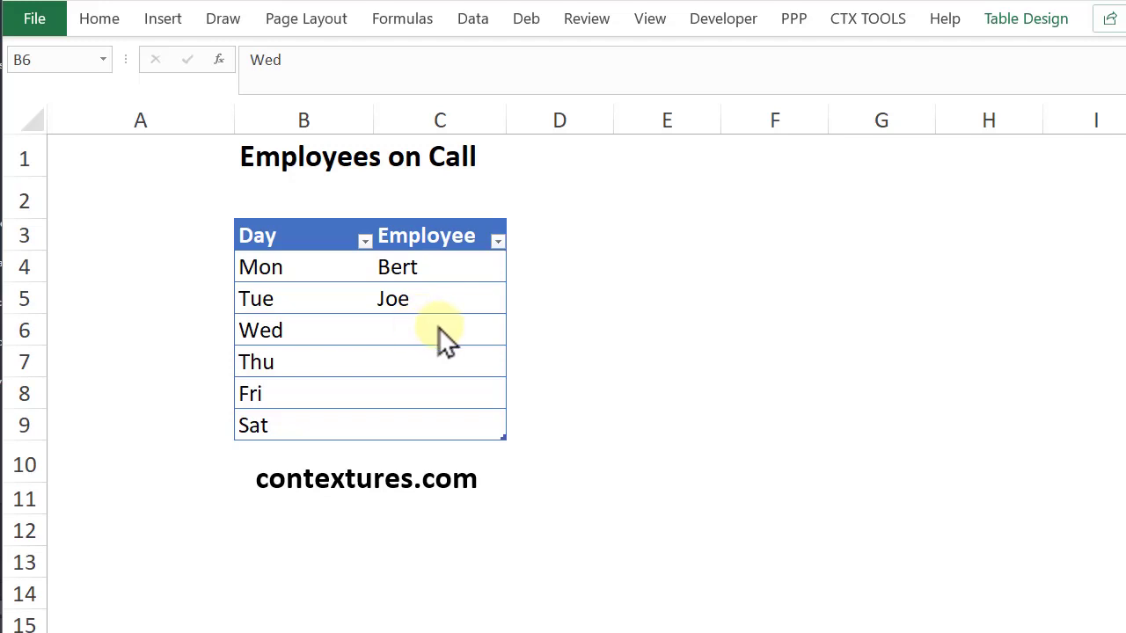
Inspect the data validation rule and the drop-down list of Wednesday's Employee cell, C6
{"action": "left_click", "coordinate": [438, 327]}
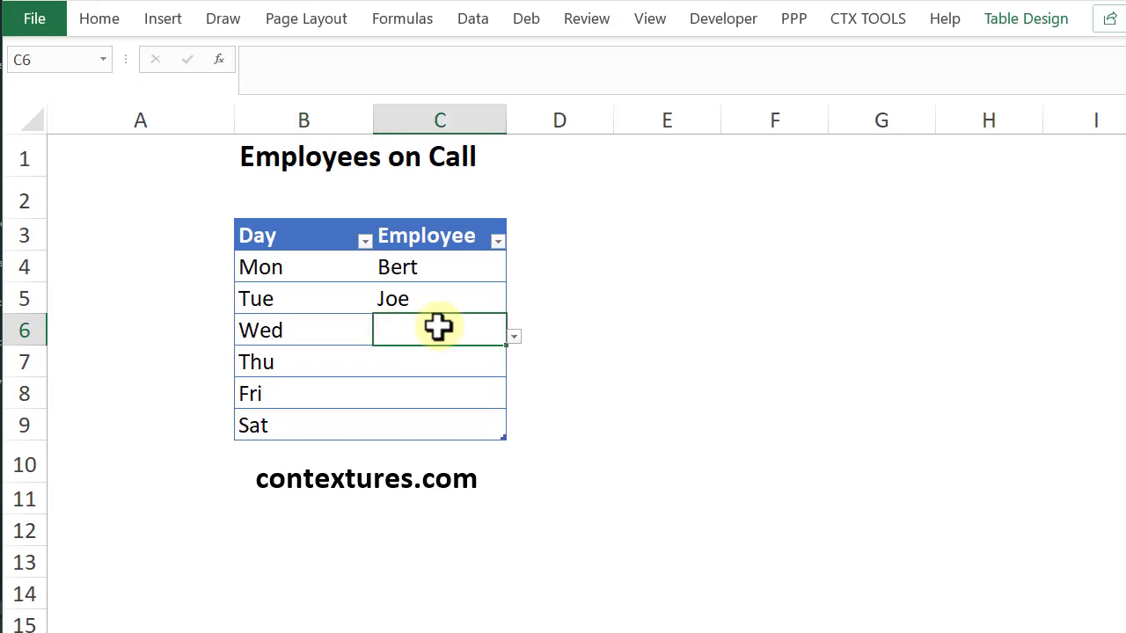
{"action": "left_click", "coordinate": [474, 25]}
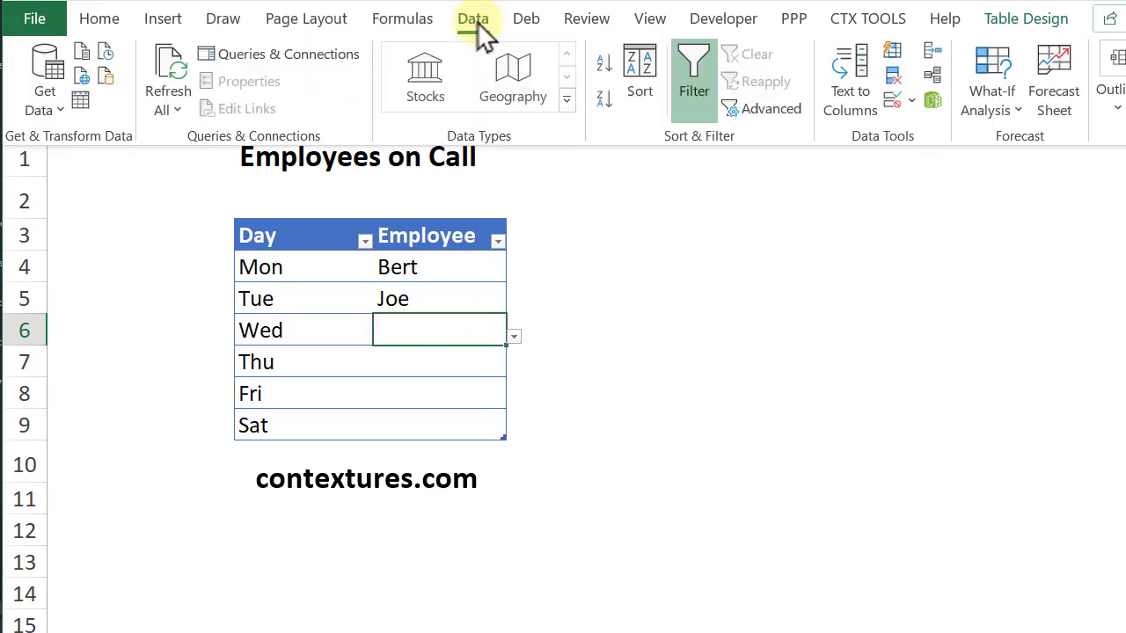
{"action": "left_click", "coordinate": [894, 100]}
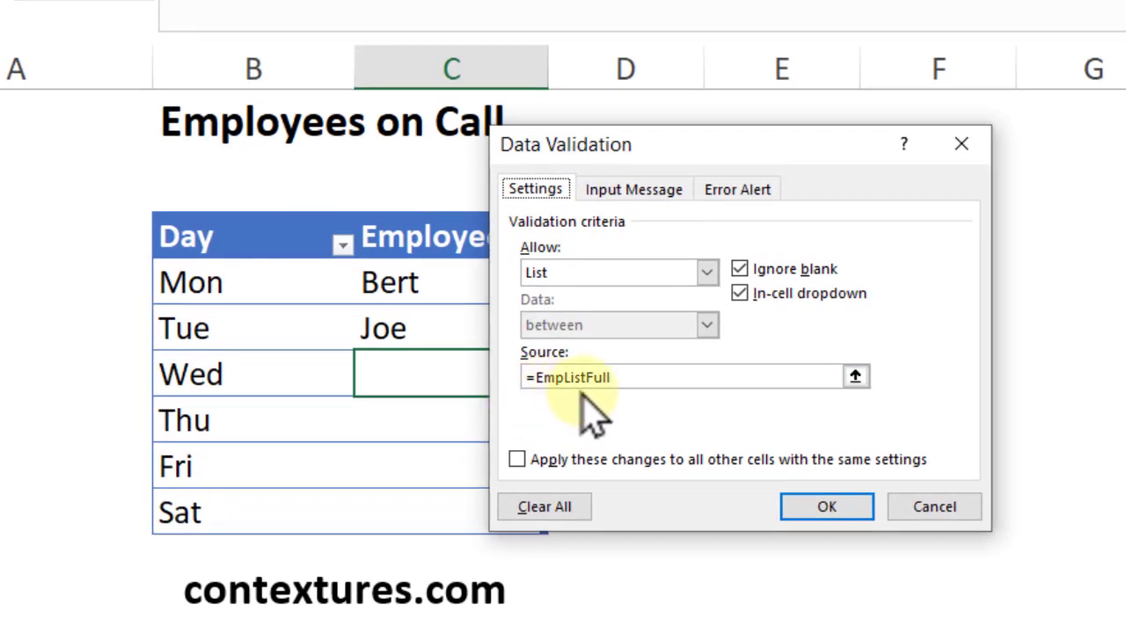
{"action": "left_click", "coordinate": [838, 510]}
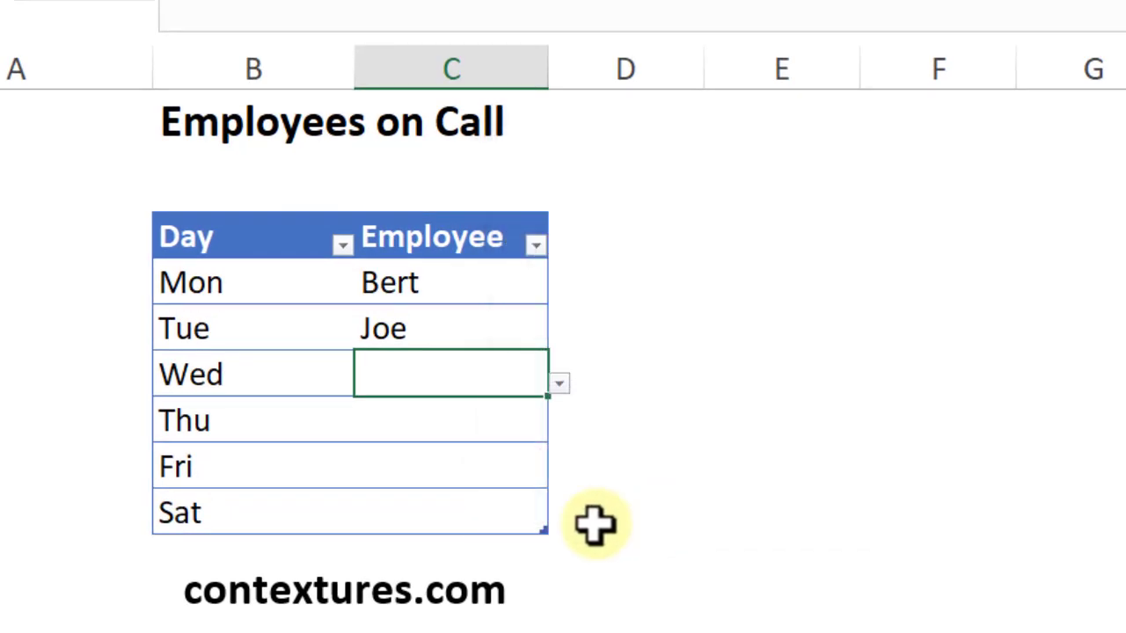
{"action": "left_click", "coordinate": [559, 383]}
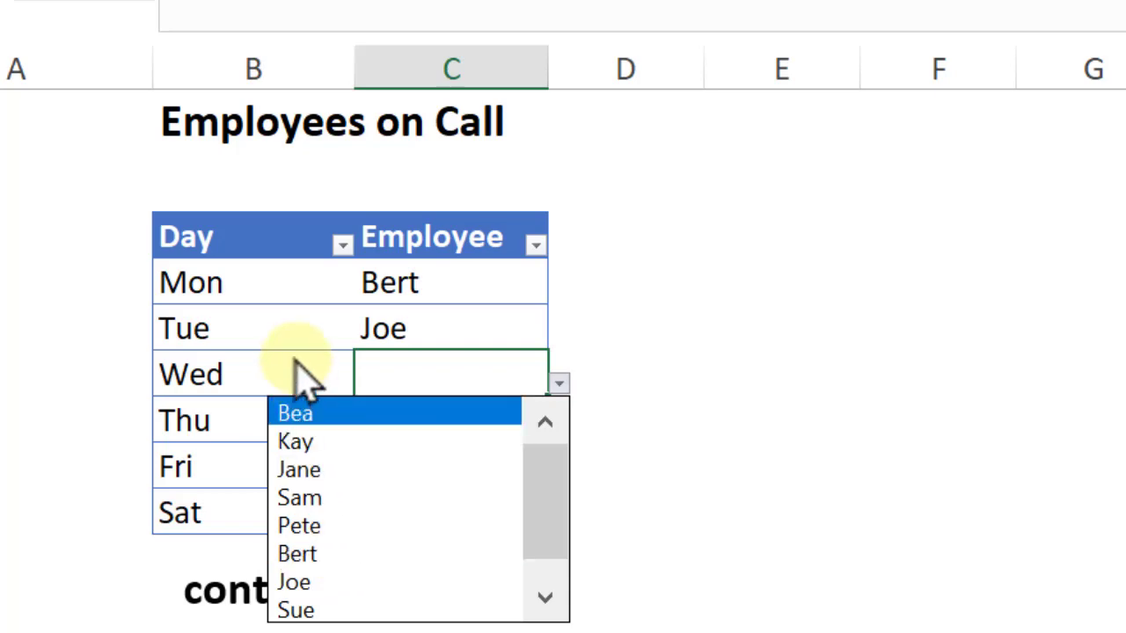
{"action": "key", "text": "Escape"}
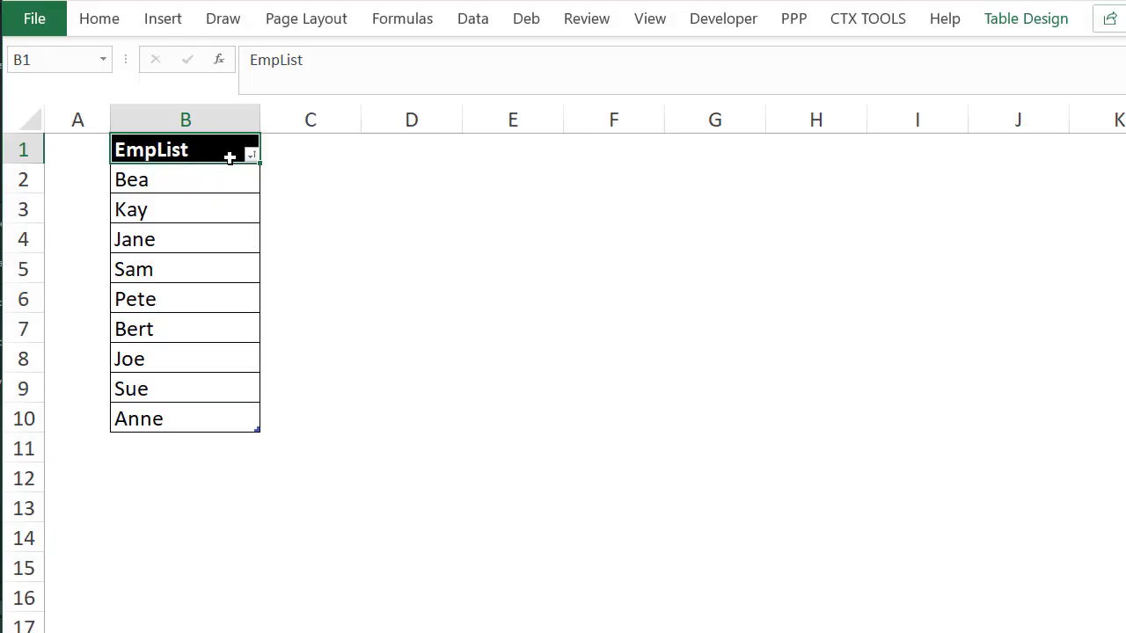
Go to the named range EmpListFull on the employee list sheet to check which cells it covers
{"action": "left_click", "coordinate": [70, 55]}
{"action": "left_click", "coordinate": [102, 59]}
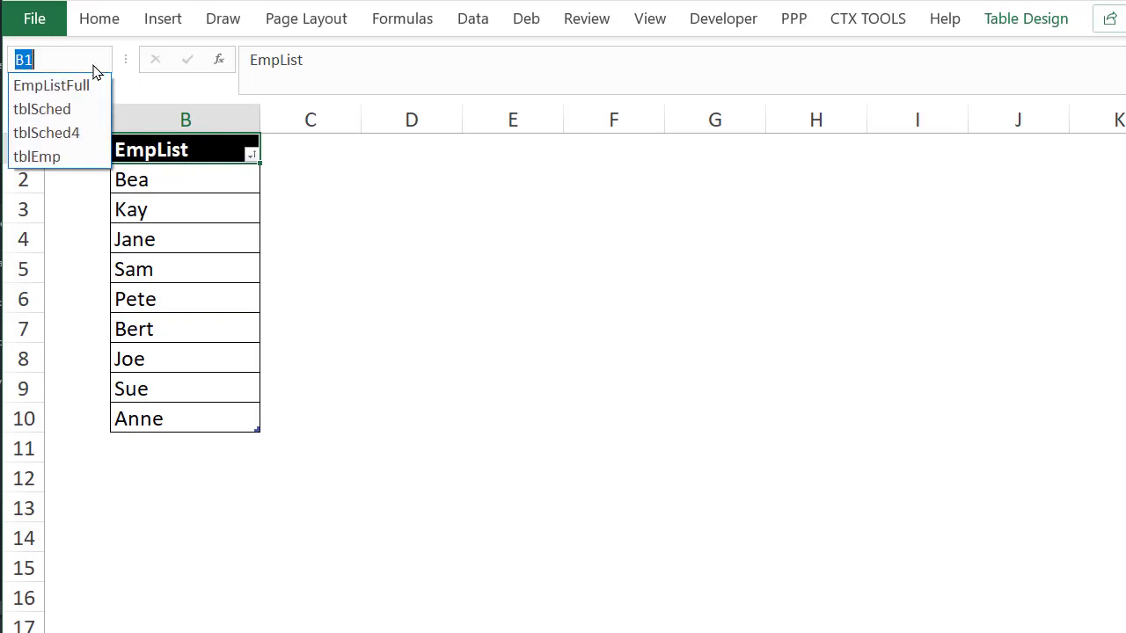
{"action": "left_click", "coordinate": [68, 86]}
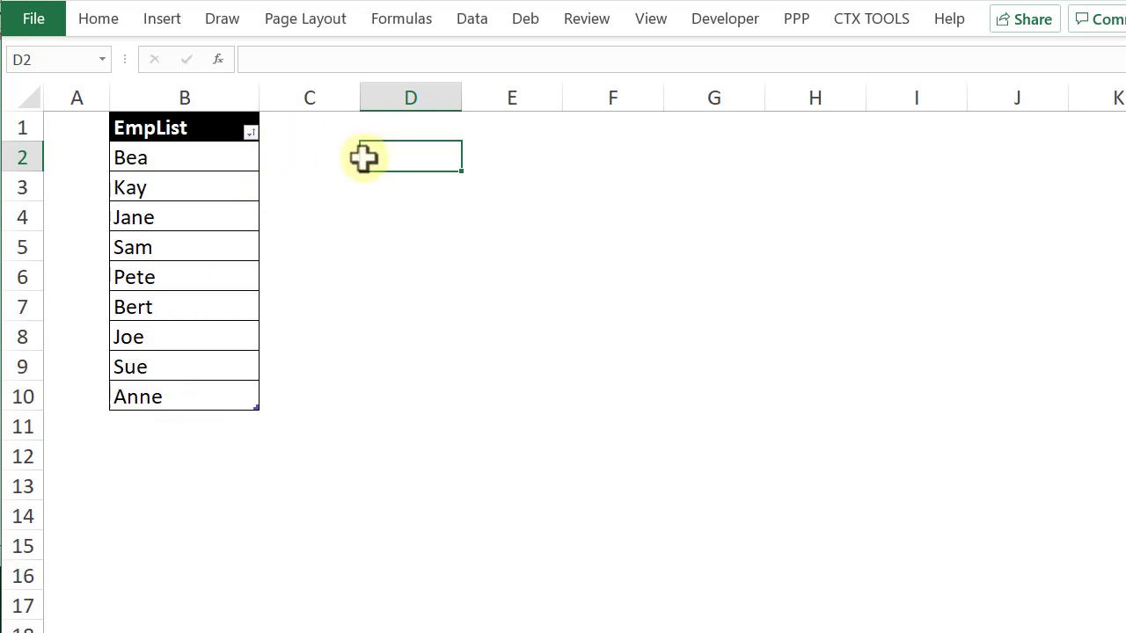
Fill cell D2 with a light gold theme color and enter the heading "Not Used" in D1
{"action": "left_click", "coordinate": [97, 19]}
{"action": "left_click", "coordinate": [287, 99]}
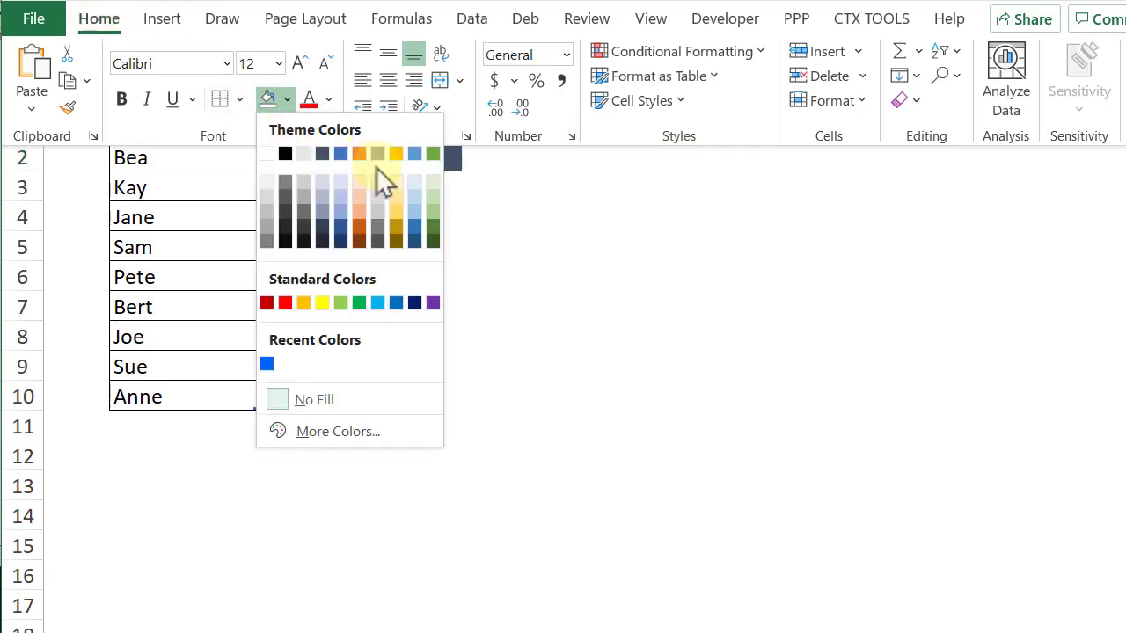
{"action": "left_click", "coordinate": [392, 183]}
{"action": "left_click", "coordinate": [406, 125]}
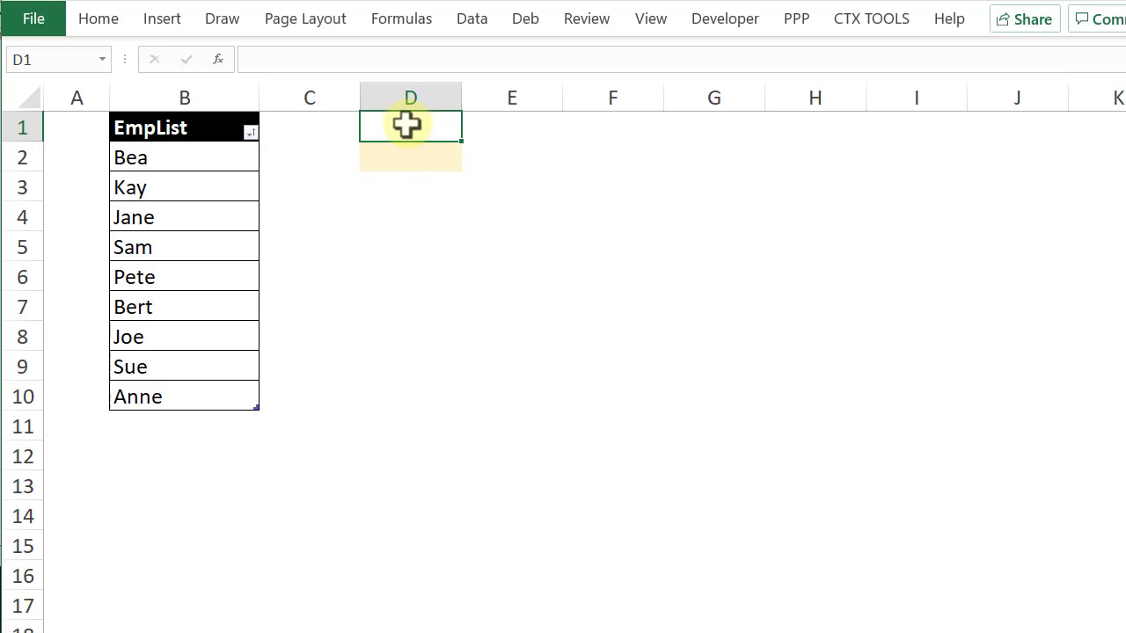
{"action": "type", "text": "Not Used"}
{"action": "key", "text": "Return"}
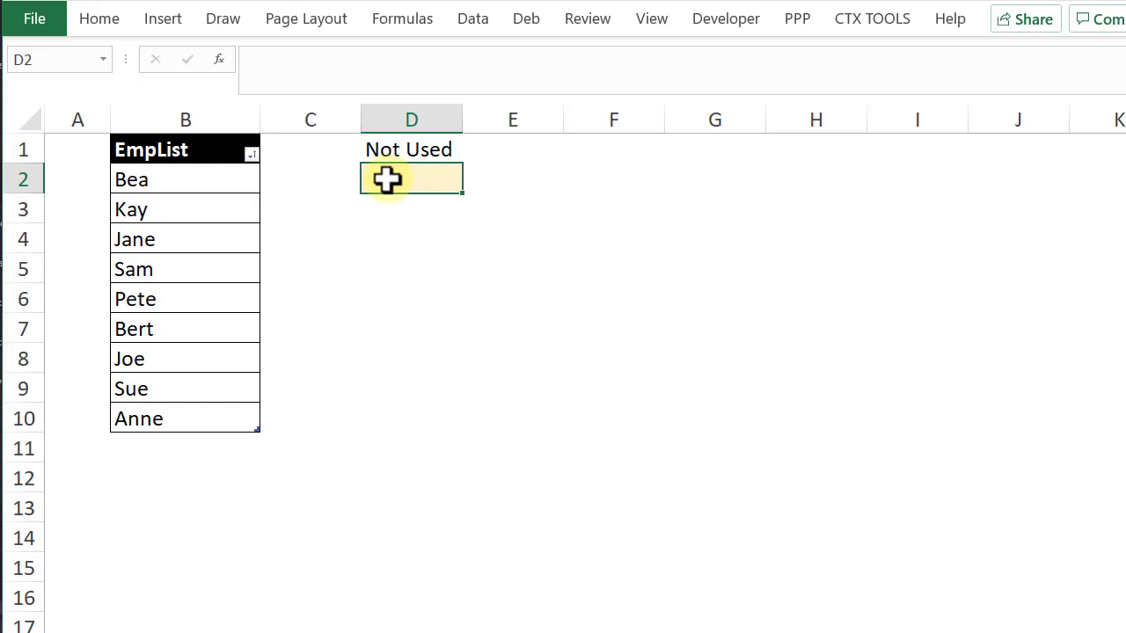
Begin a SORT formula in D2 containing a FILTER function with the named range EmpListFull as its array
{"action": "type", "text": "=sort("}
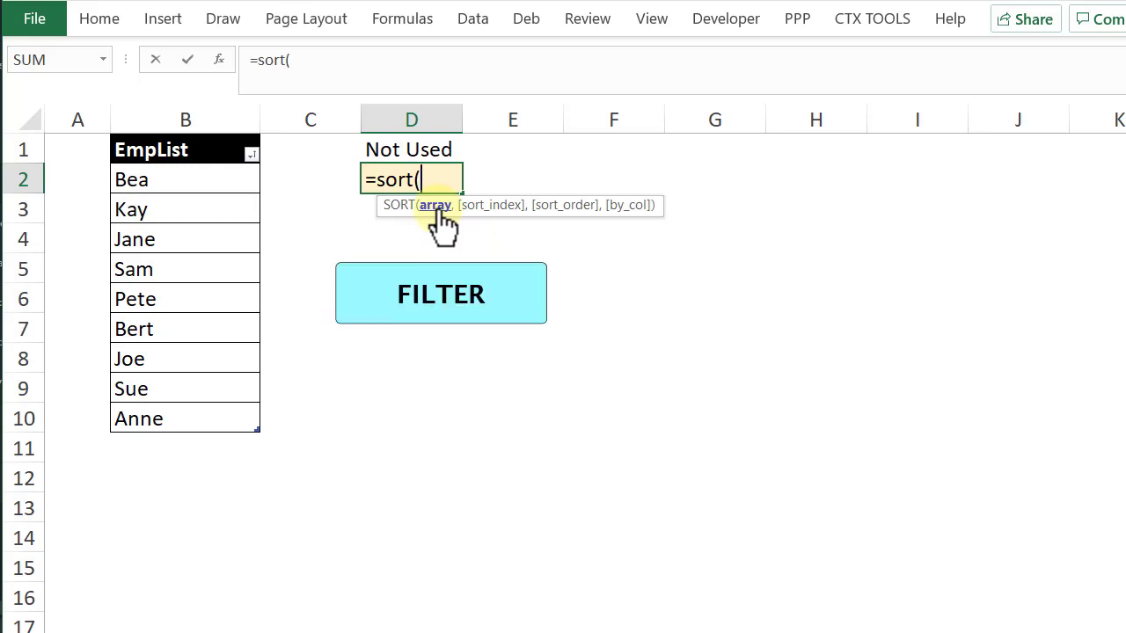
{"action": "type", "text": "fi"}
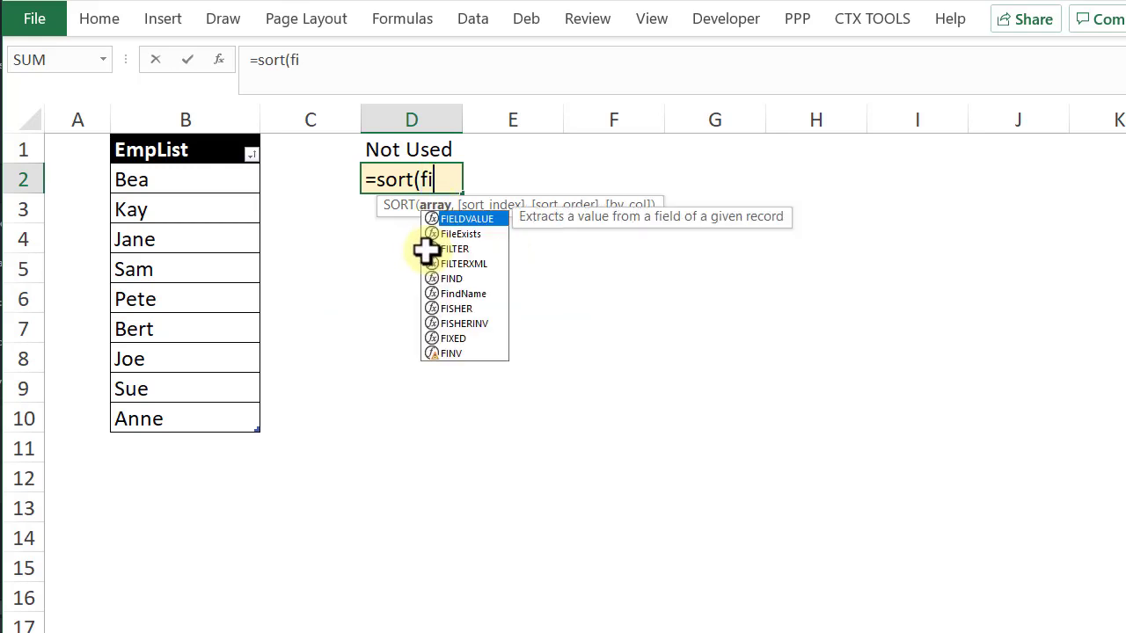
{"action": "type", "text": "lter("}
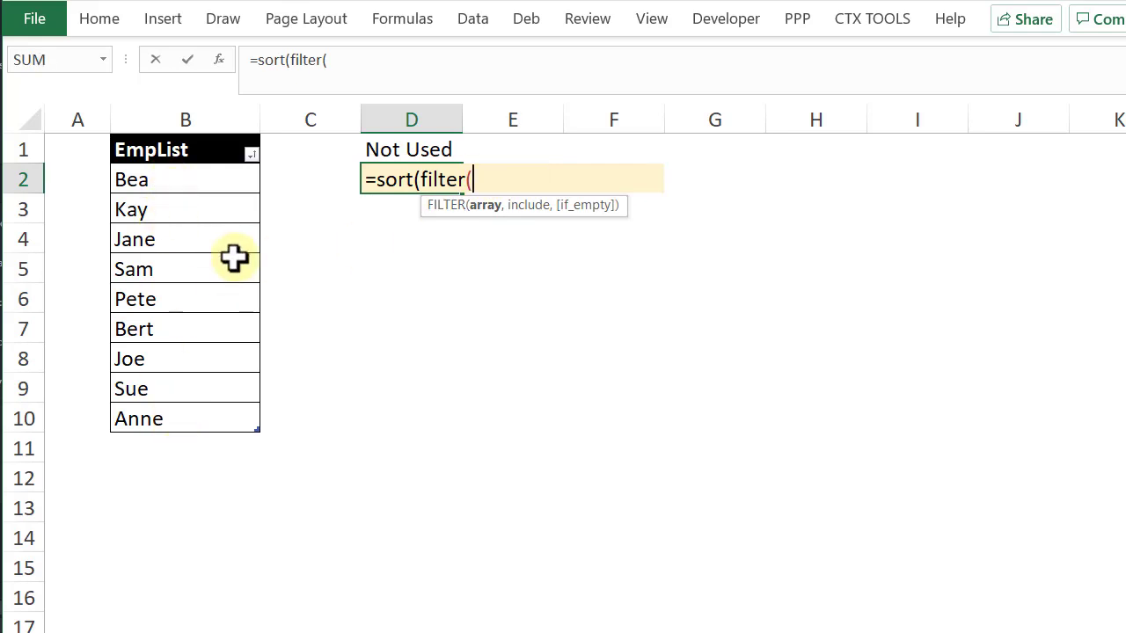
{"action": "key", "text": "F3"}
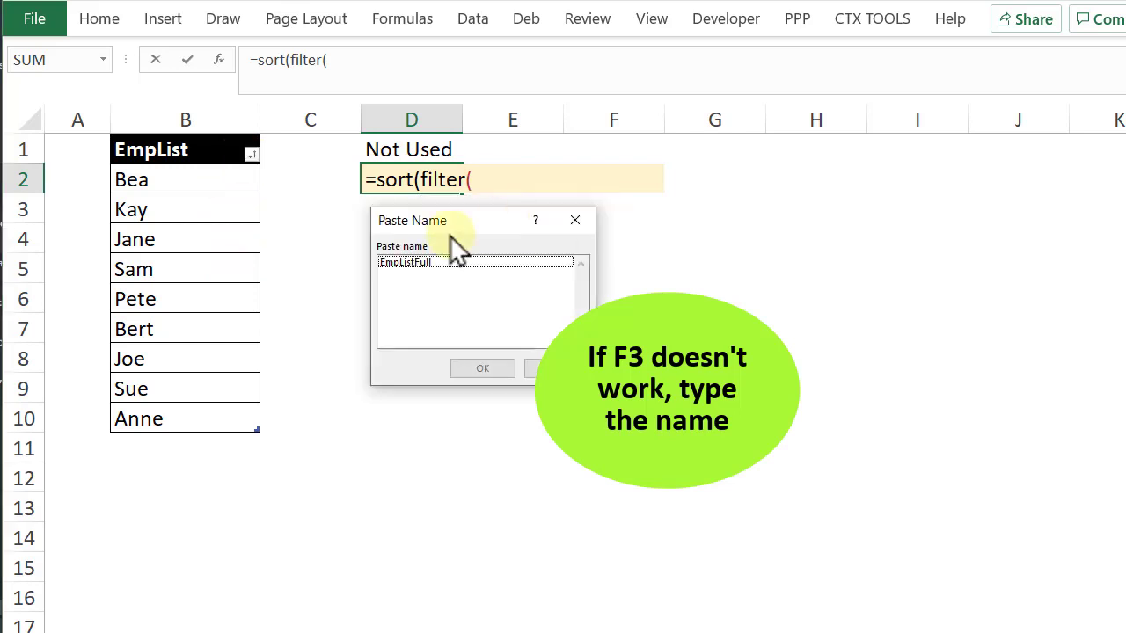
{"action": "double_click", "coordinate": [408, 261]}
{"action": "type", "text": ","}
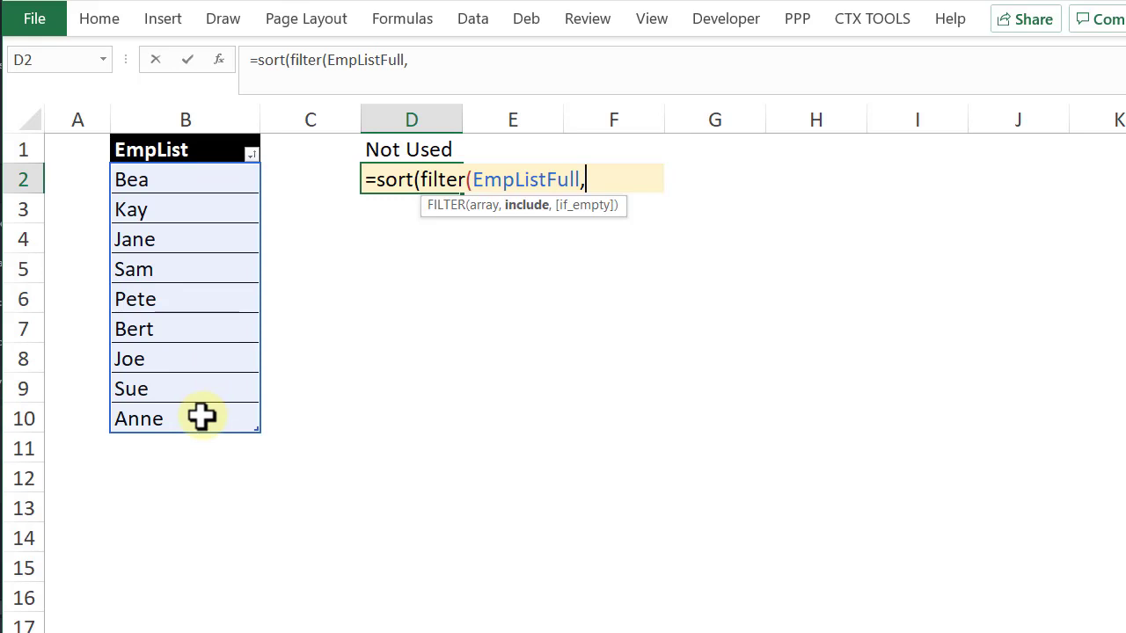
On a new line of the formula, add COUNTIF(tblSched[Employee],EmpListFull) as FILTER's include argument, picking the range from the schedule table
{"action": "key", "text": "alt+Return"}
{"action": "type", "text": "countif("}
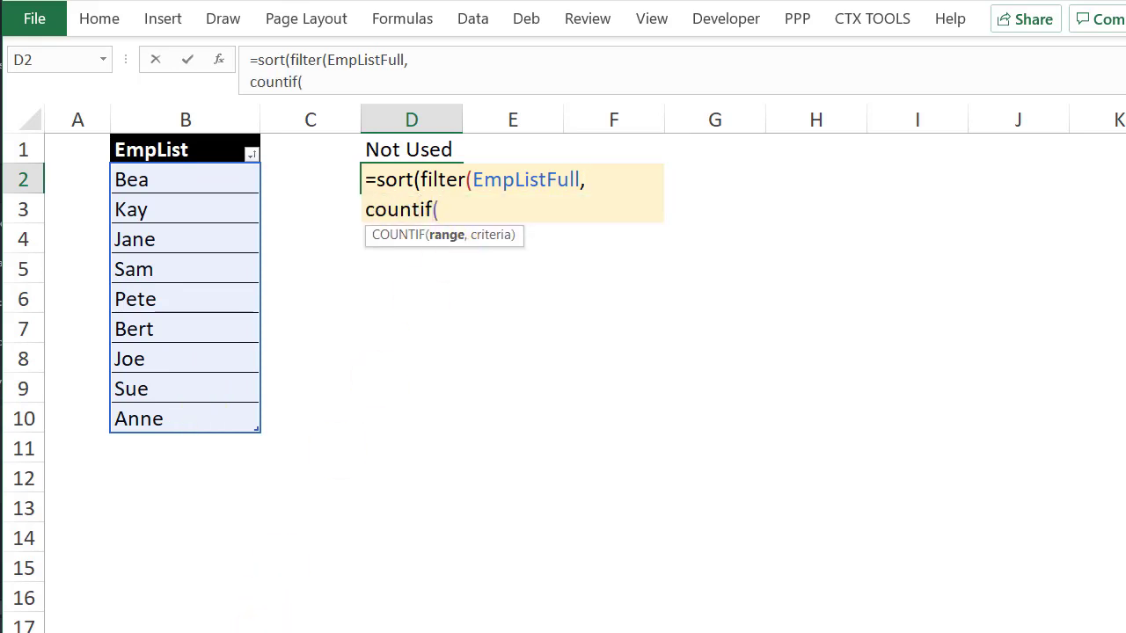
{"action": "key", "text": "ctrl+Page_Up"}
{"action": "left_click_drag", "start_coordinate": [418, 272], "coordinate": [419, 438]}
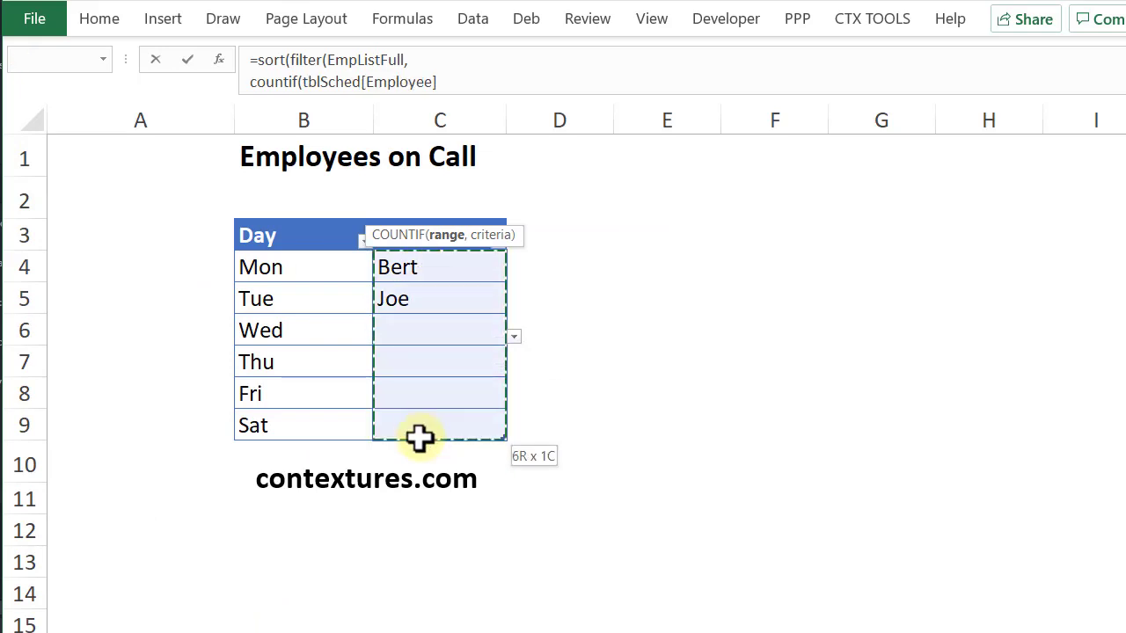
{"action": "type", "text": ","}
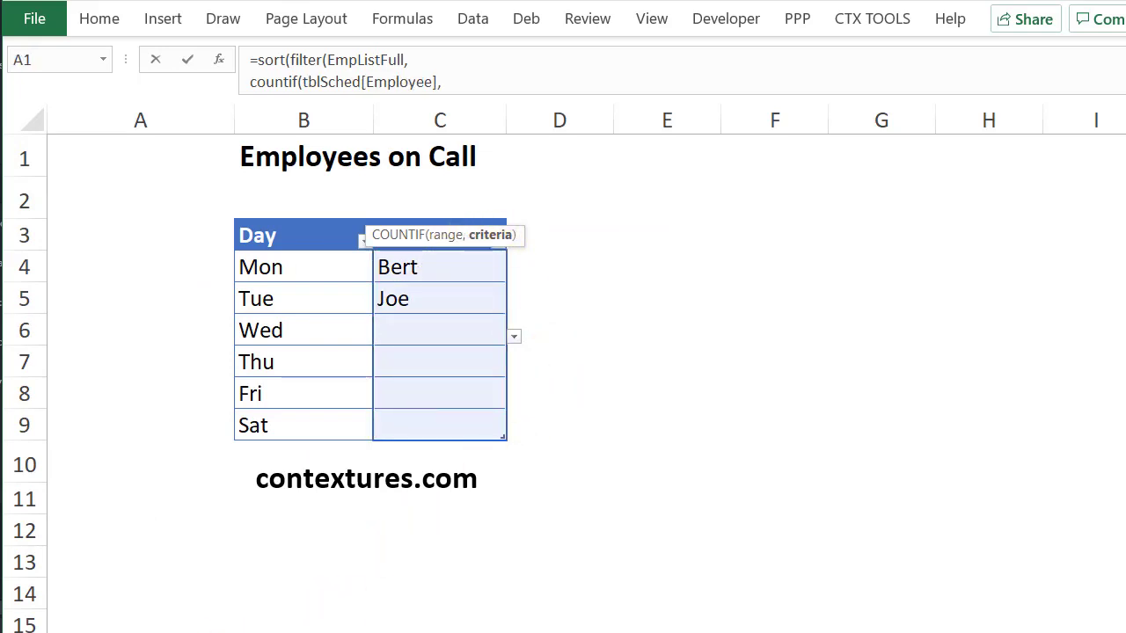
{"action": "key", "text": "ctrl+Page_Down"}
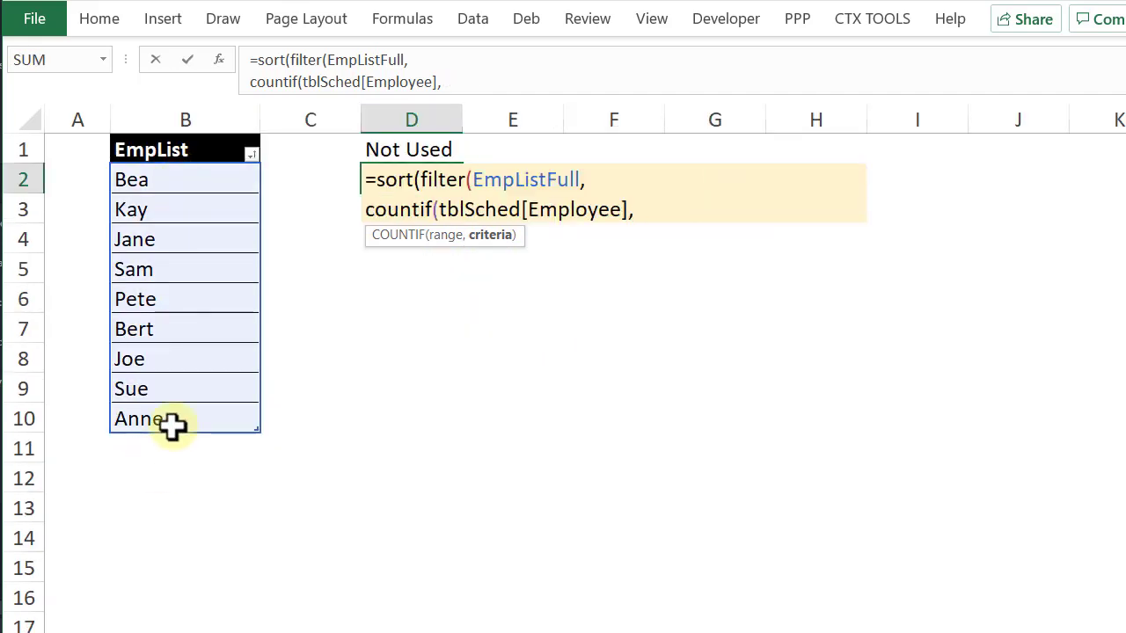
{"action": "key", "text": "F3"}
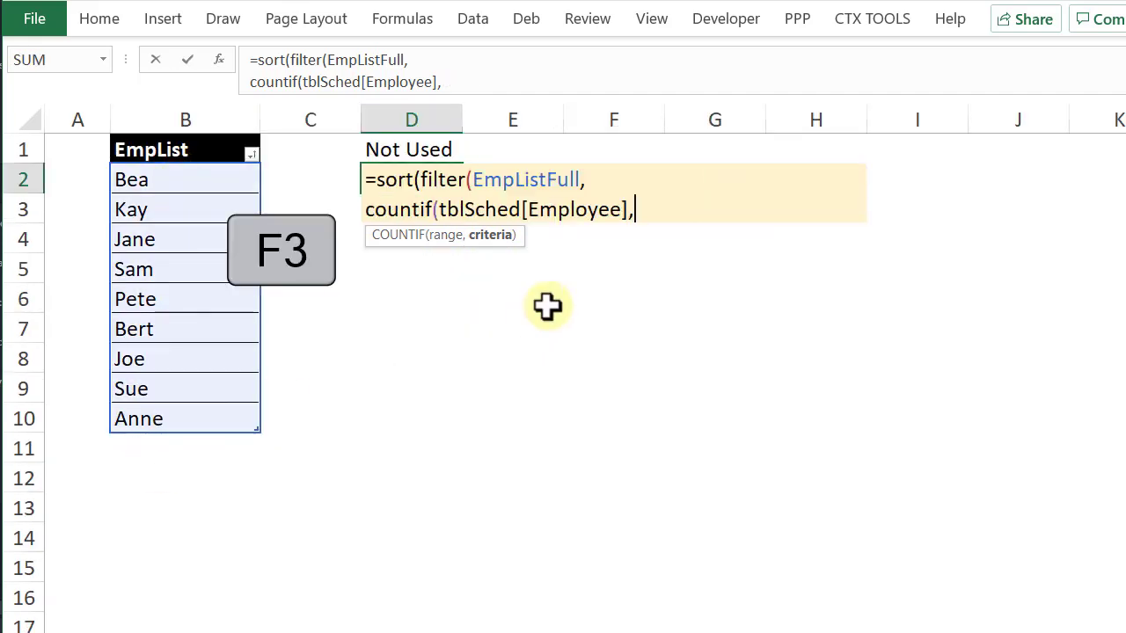
{"action": "double_click", "coordinate": [396, 262]}
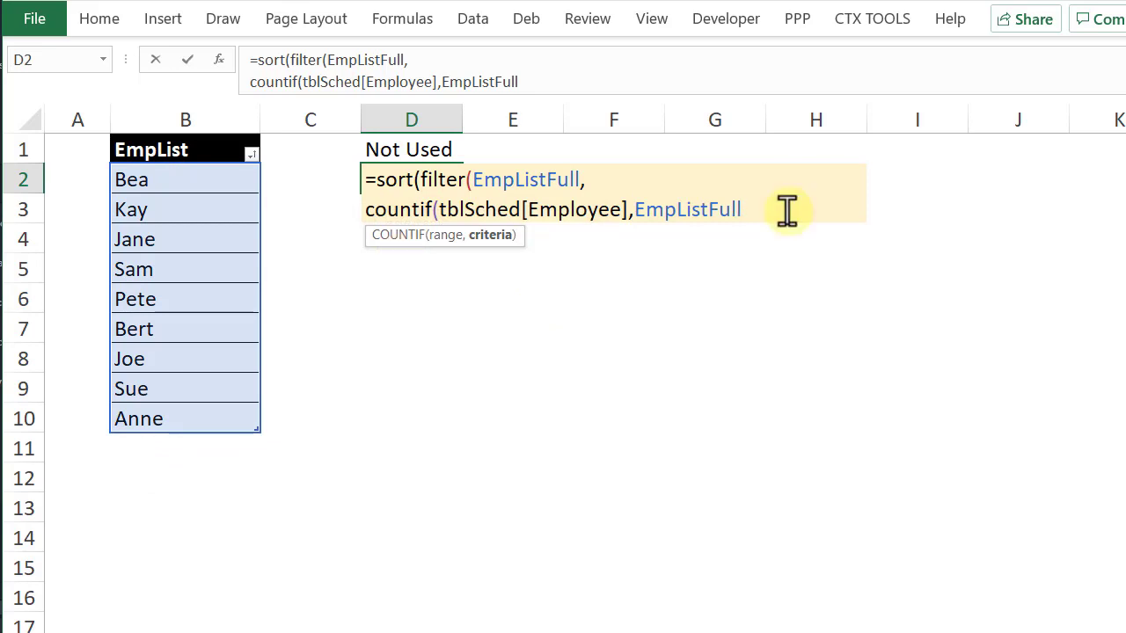
{"action": "type", "text": ")"}
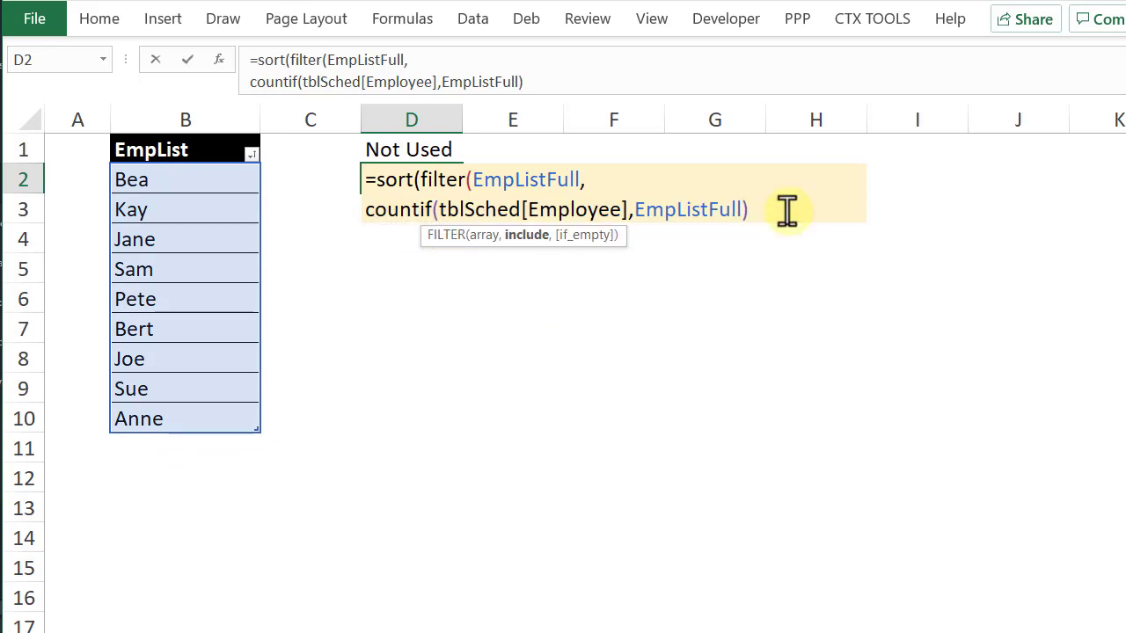
{"action": "type", "text": "=0)"}
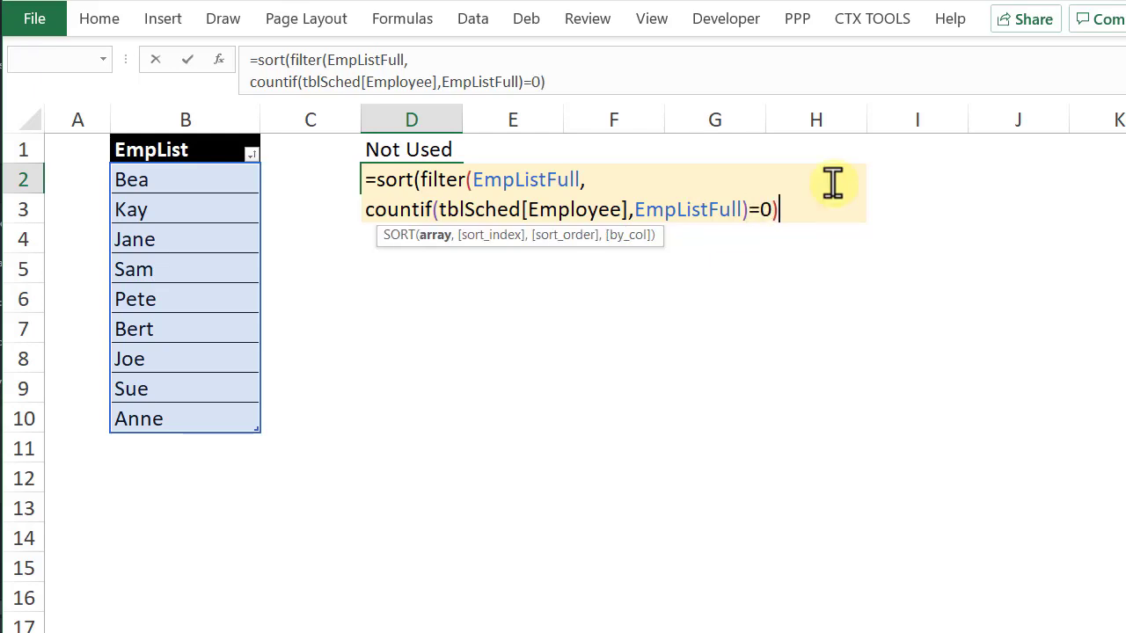
{"action": "type", "text": ")"}
Finish the D2 formula by testing the COUNTIF against =0, closing both functions and entering it, leaving D2 selected
{"action": "key", "text": "Return"}
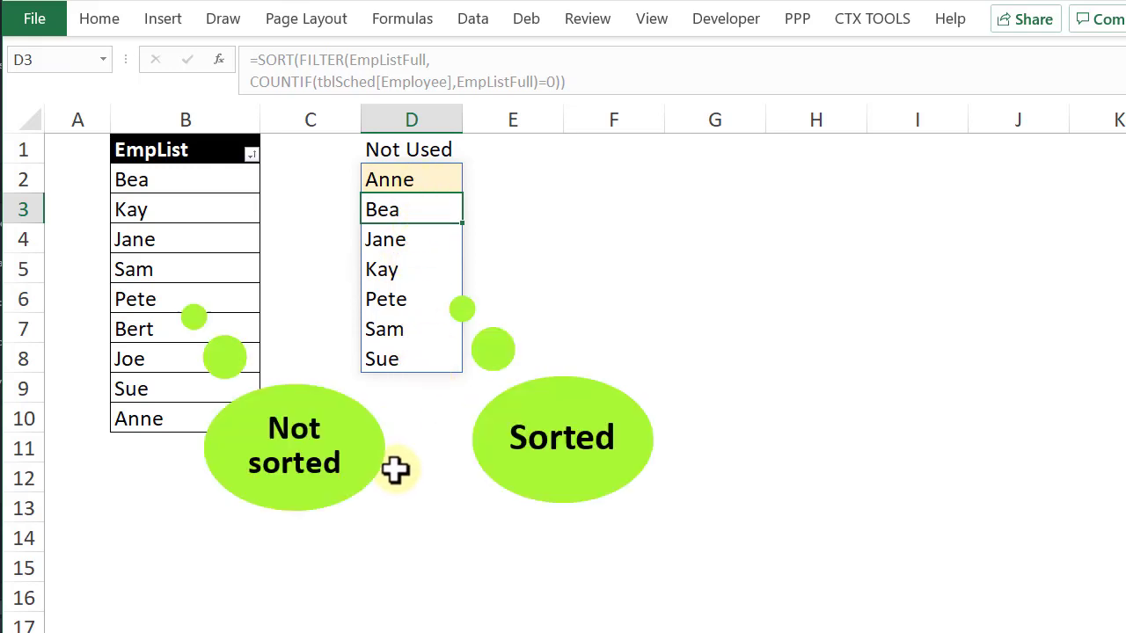
{"action": "left_click", "coordinate": [434, 179]}
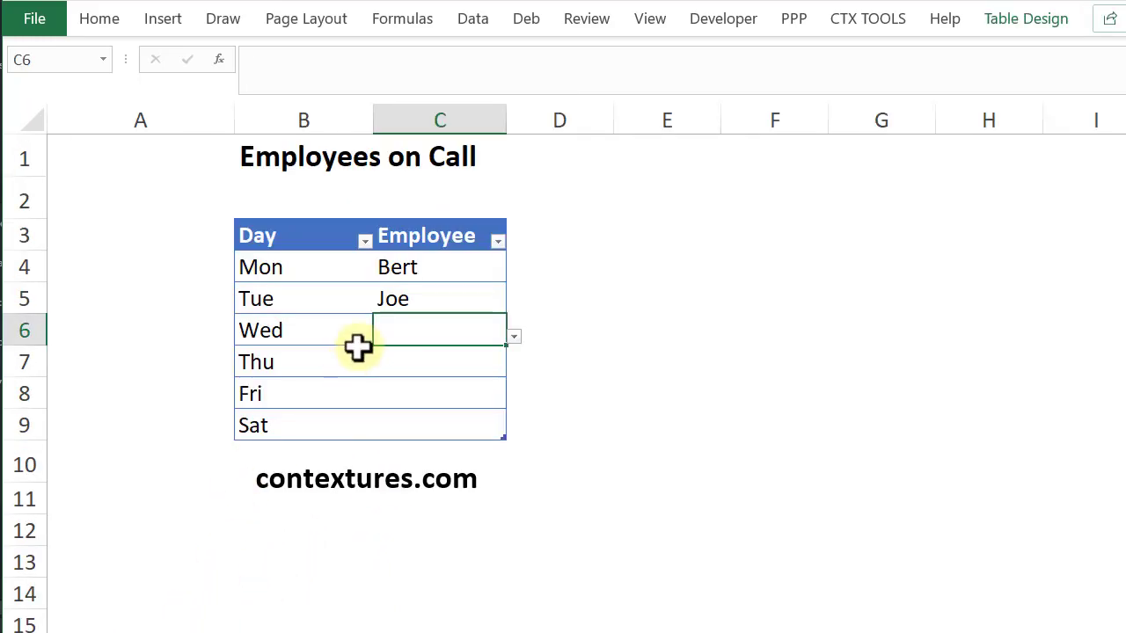
Change the list validation source of the schedule's Employee cells C4:C9 to the spilled range =Lists!$D$2#
{"action": "left_click", "coordinate": [428, 265]}
{"action": "left_click_drag", "start_coordinate": [429, 265], "coordinate": [419, 417]}
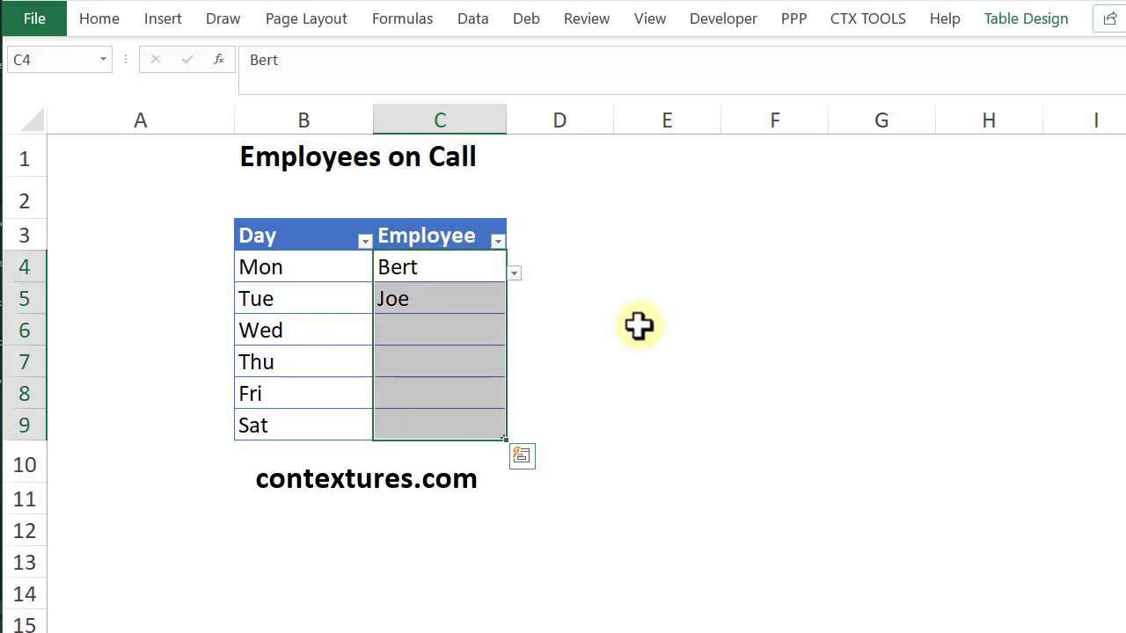
{"action": "left_click", "coordinate": [472, 23]}
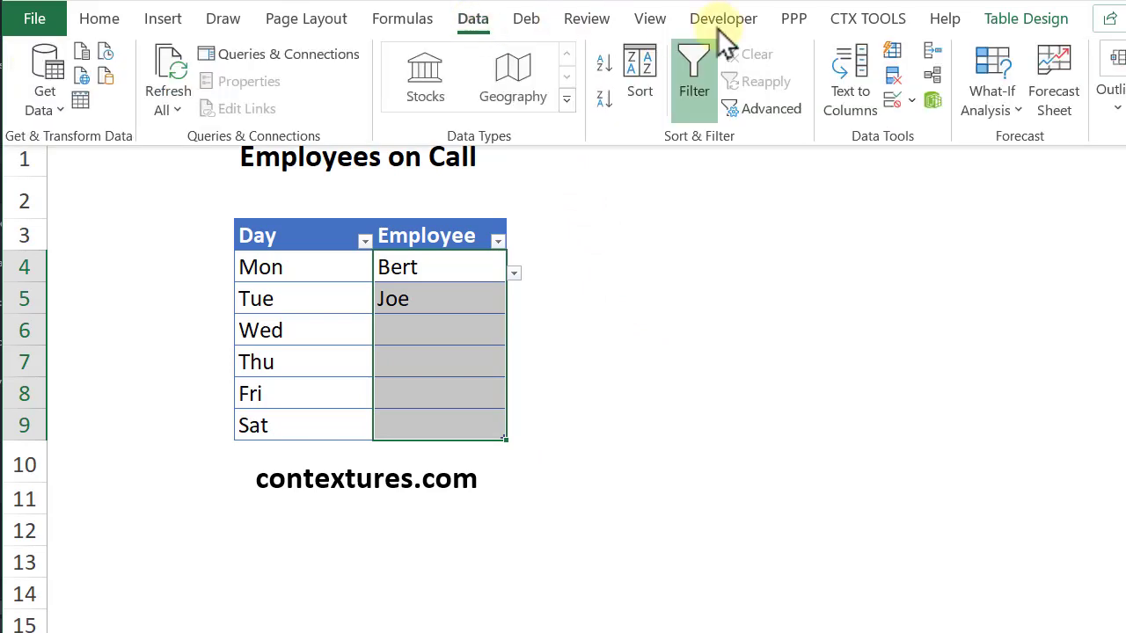
{"action": "left_click", "coordinate": [892, 102]}
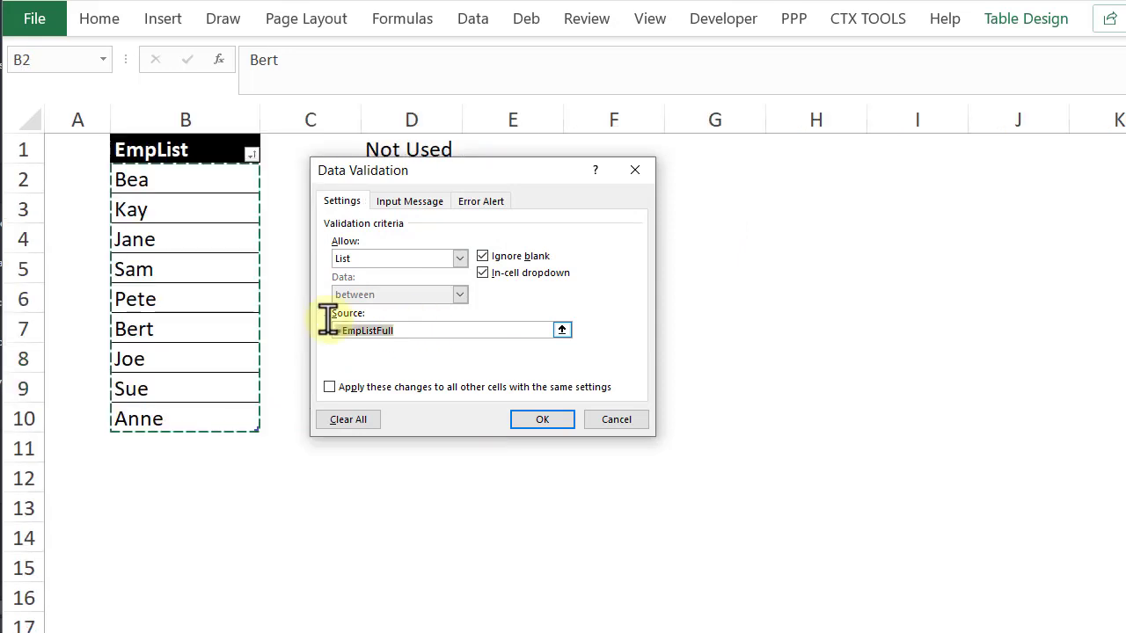
{"action": "key", "text": "Delete"}
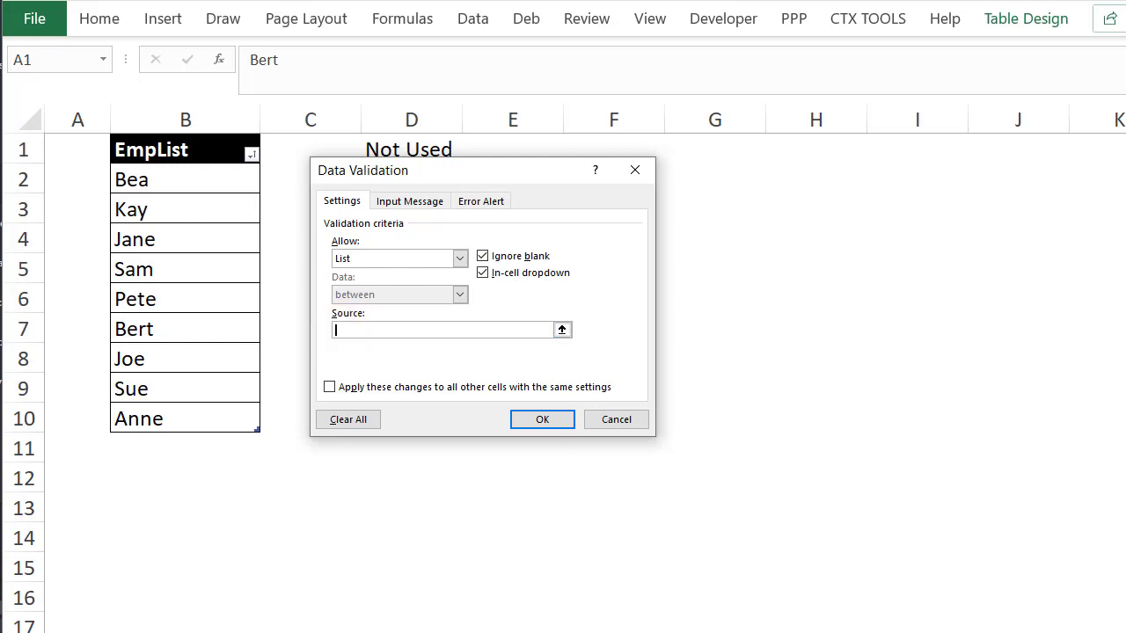
{"action": "type", "text": "=Lists!"}
{"action": "left_click_drag", "start_coordinate": [470, 171], "coordinate": [625, 173]}
{"action": "left_click", "coordinate": [382, 175]}
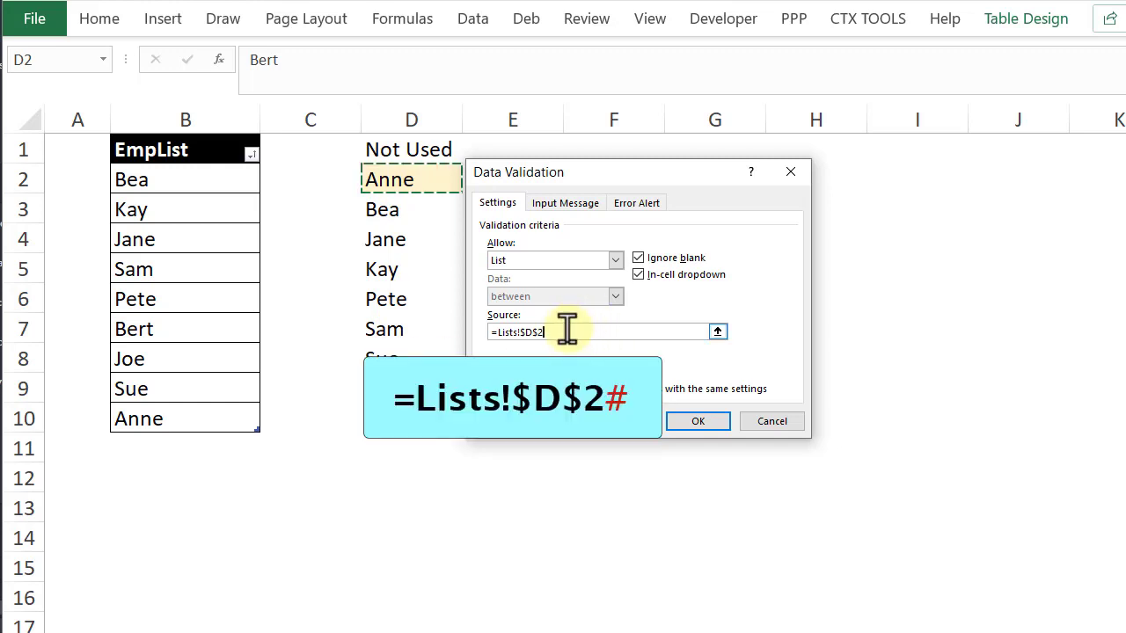
{"action": "type", "text": "#"}
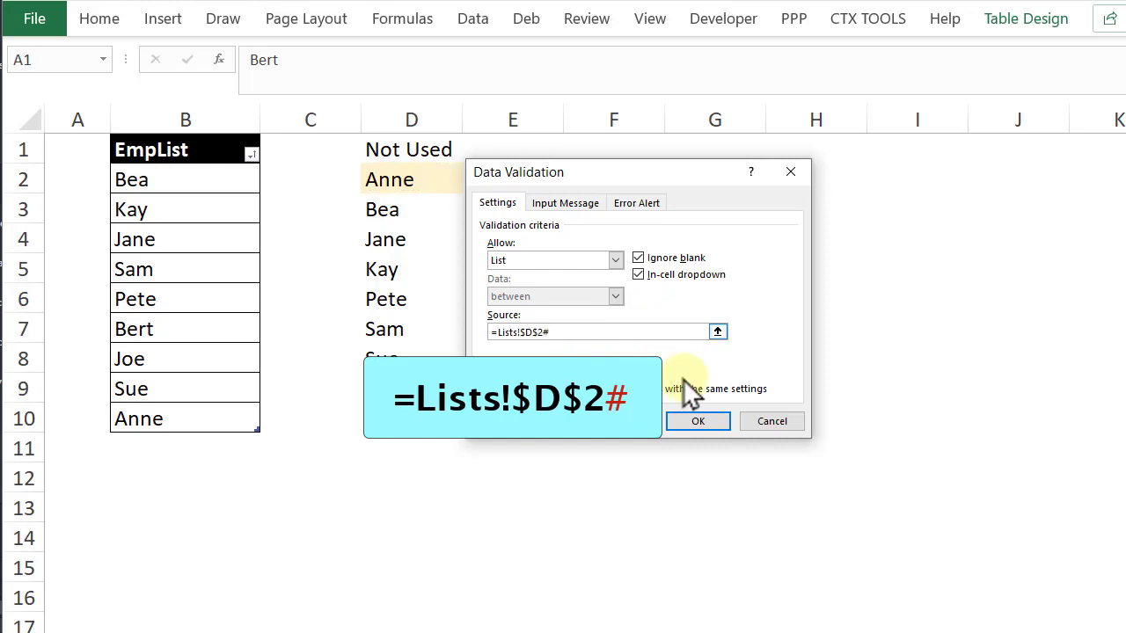
{"action": "left_click", "coordinate": [697, 421]}
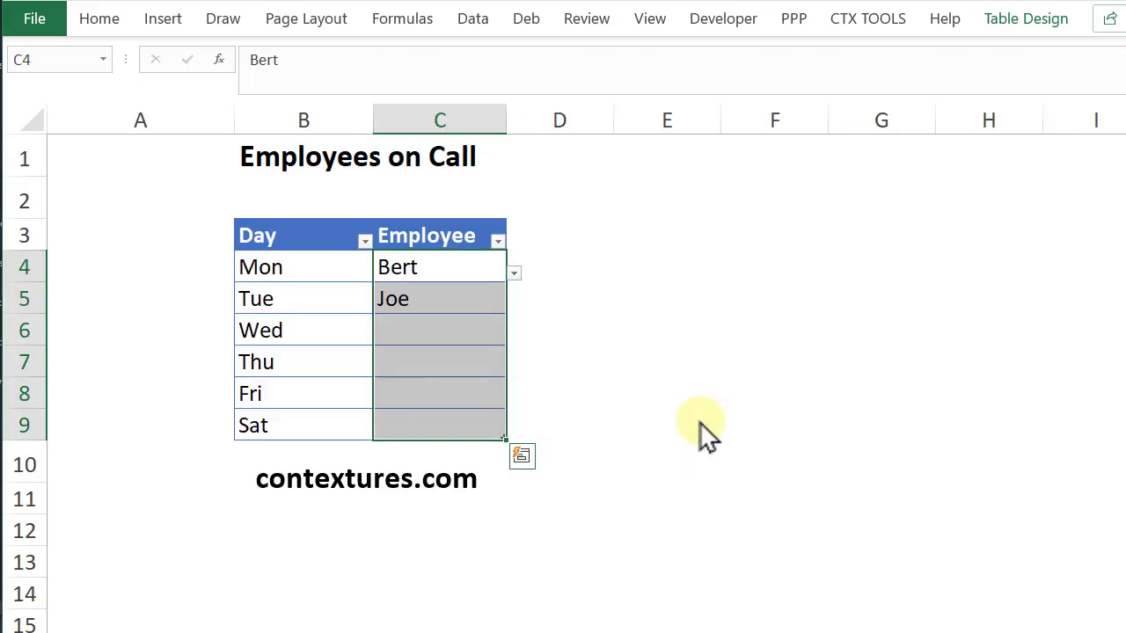
Assign the third employee offered in the drop-down list to Thursday in C7
{"action": "left_click", "coordinate": [440, 361]}
{"action": "left_click", "coordinate": [514, 368]}
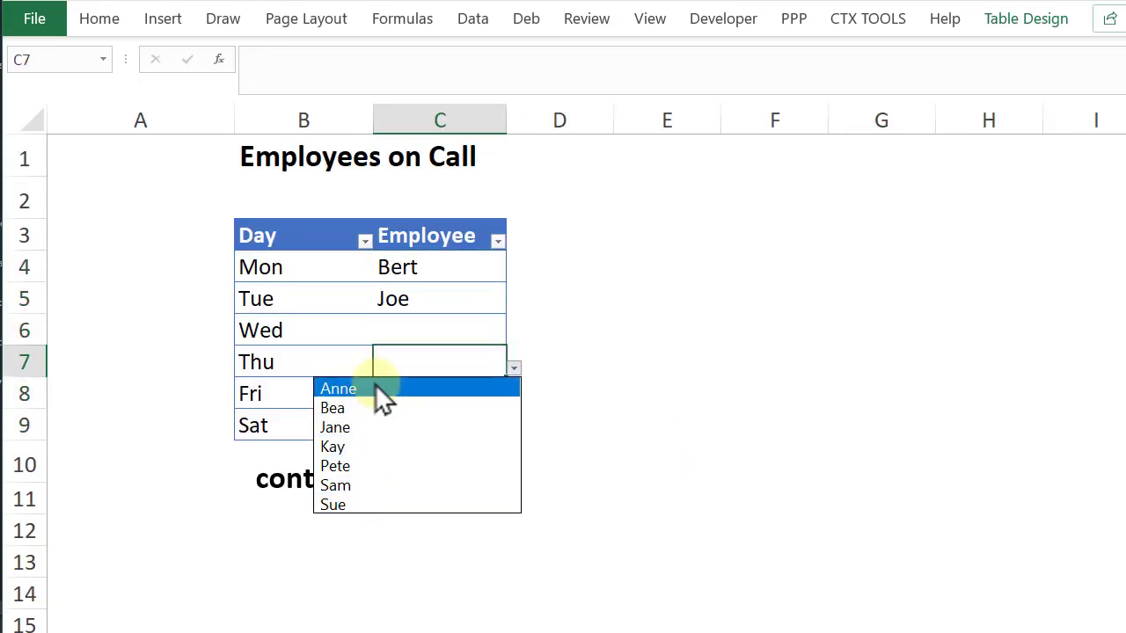
{"action": "left_click", "coordinate": [343, 428]}
Open Wednesday's employee drop-down list in C6 to check which names are still offered
{"action": "left_click", "coordinate": [440, 337]}
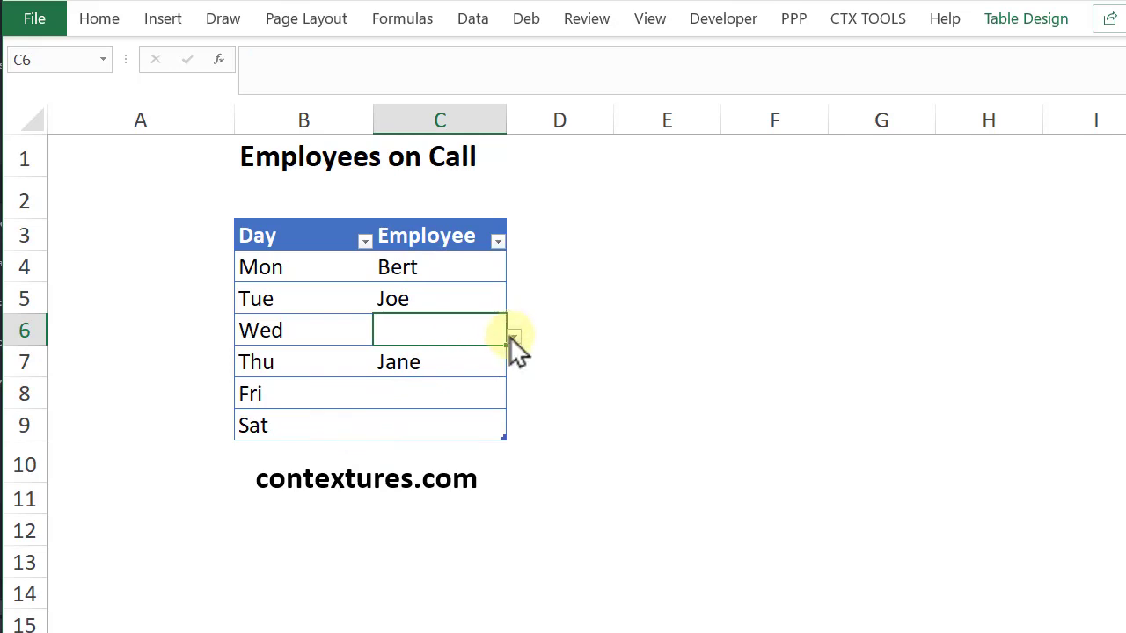
{"action": "left_click", "coordinate": [513, 338]}
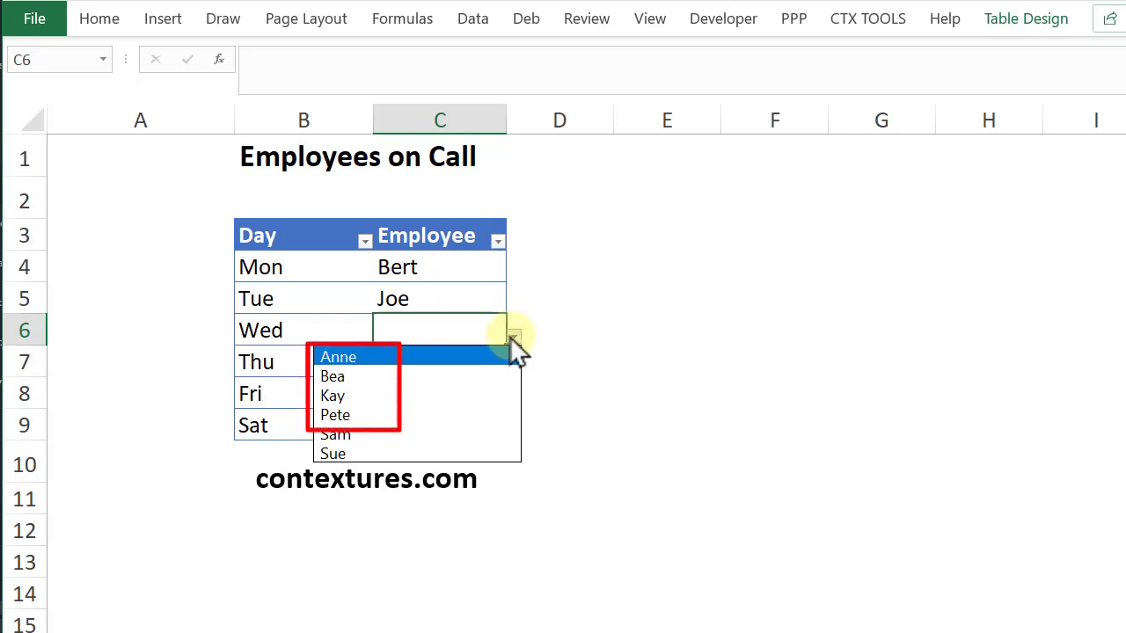